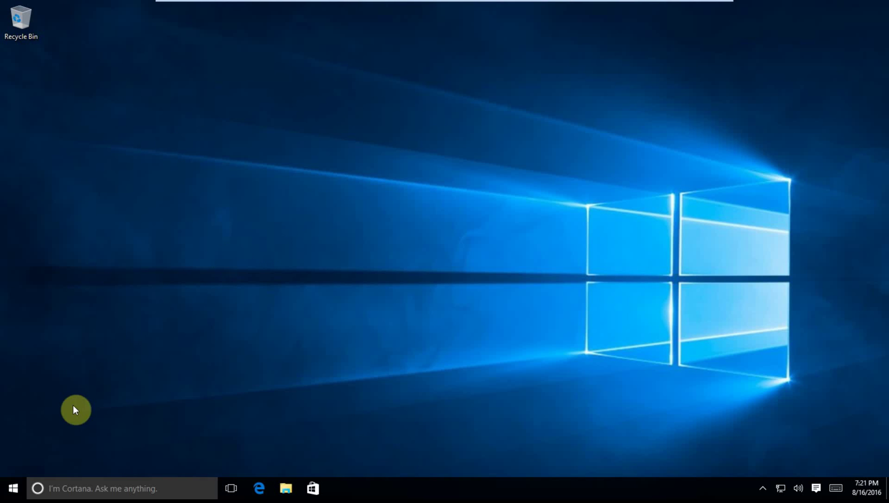
- Sign out through the Start menu account options, then sign back in with the account password
{"action": "left_click", "coordinate": [11, 491]}
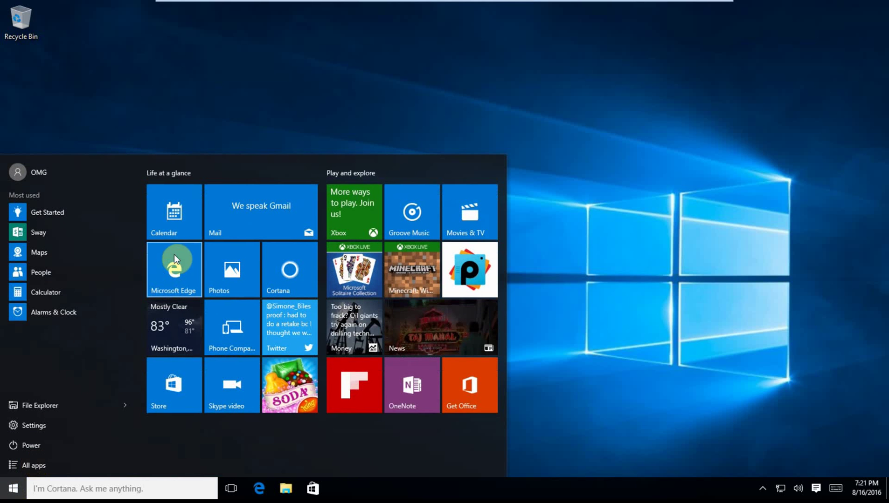
{"action": "left_click", "coordinate": [40, 172]}
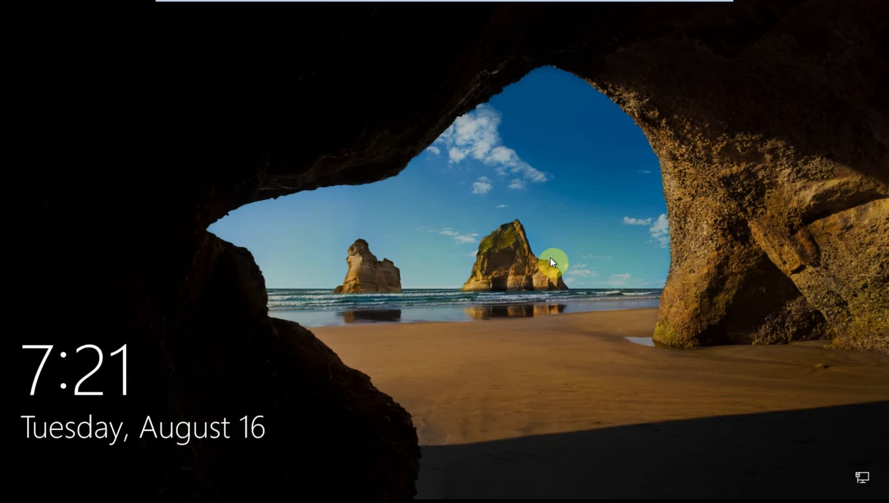
{"action": "left_click", "coordinate": [438, 334]}
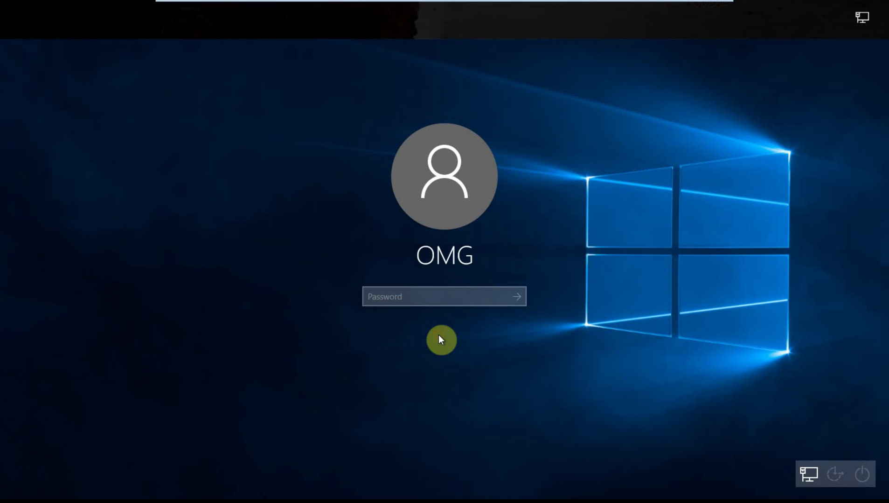
{"action": "left_click", "coordinate": [478, 294]}
{"action": "type", "text": "1"}
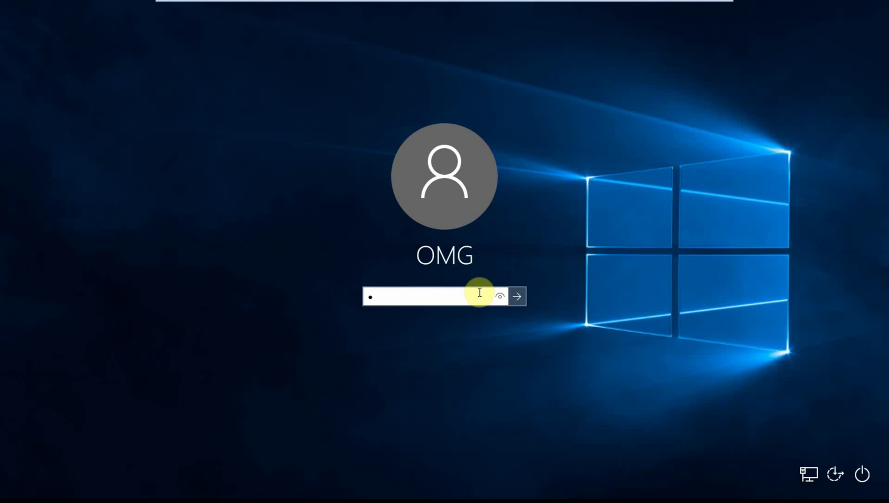
{"action": "key", "text": "Return"}
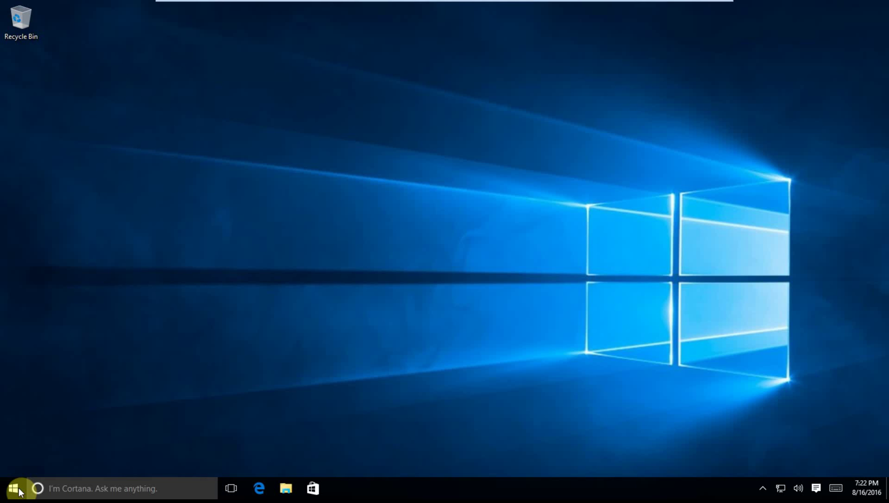
- Bring up the Win+X power-user menu from the Start button, dismissing and reopening it once
{"action": "key", "text": "Tab"}
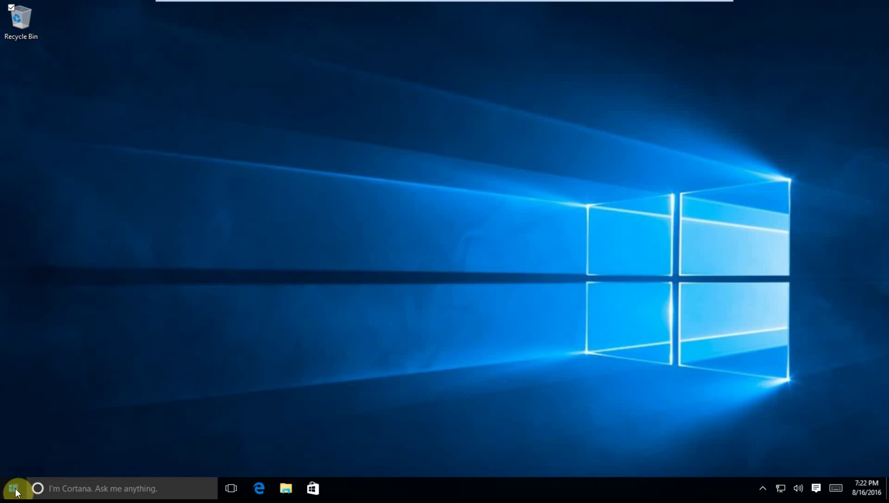
{"action": "left_click", "coordinate": [14, 491]}
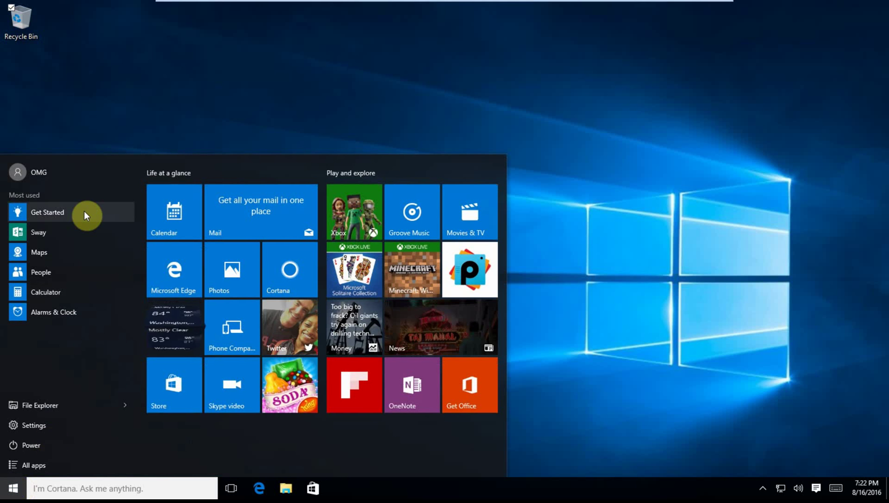
{"action": "right_click", "coordinate": [15, 490]}
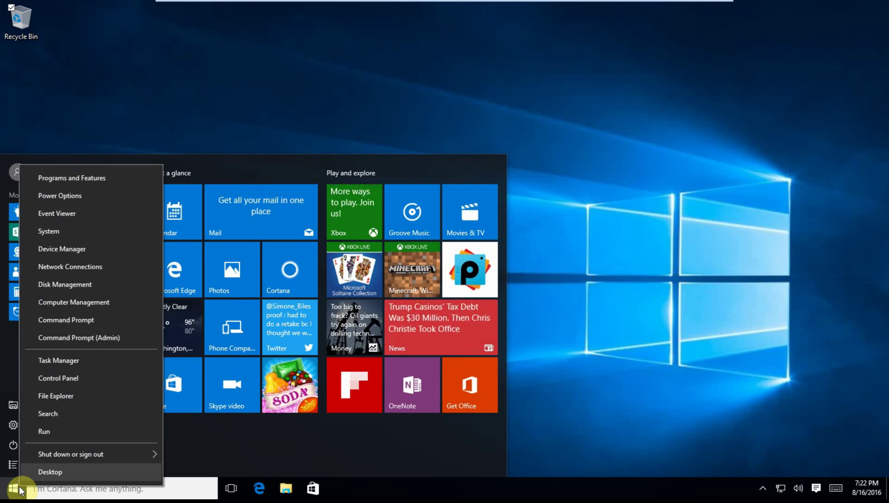
{"action": "left_click", "coordinate": [420, 97]}
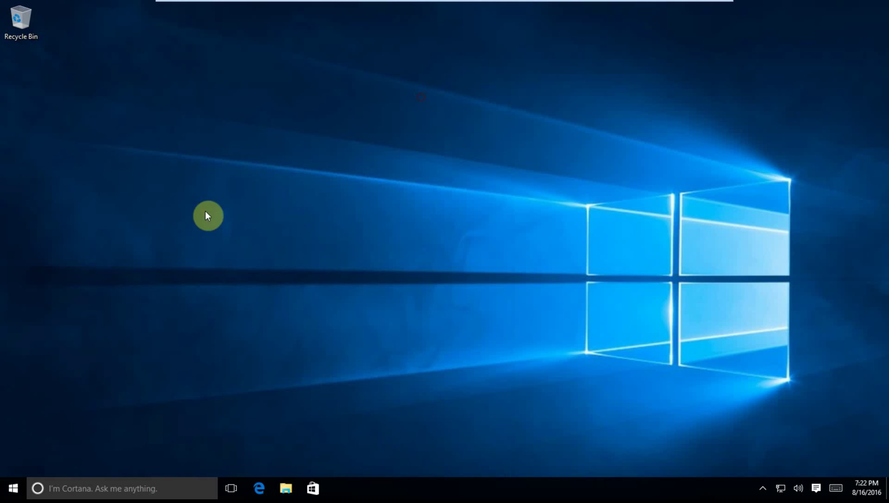
{"action": "left_click", "coordinate": [8, 488]}
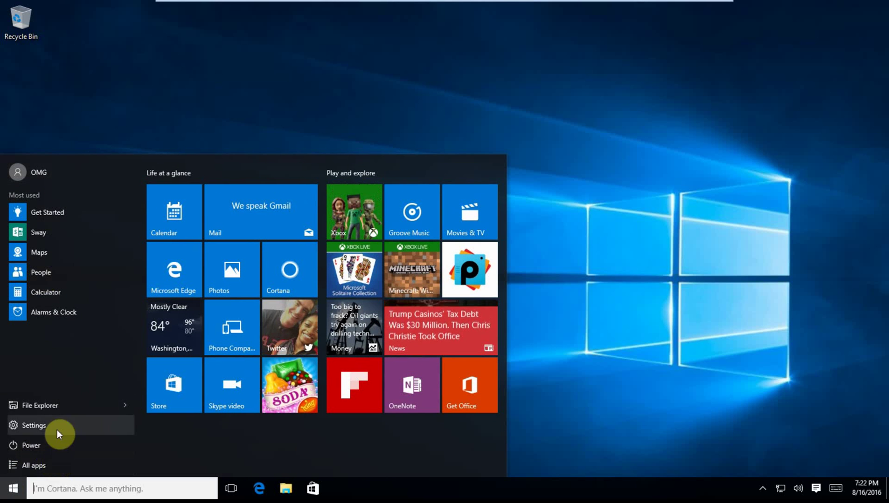
{"action": "right_click", "coordinate": [3, 492]}
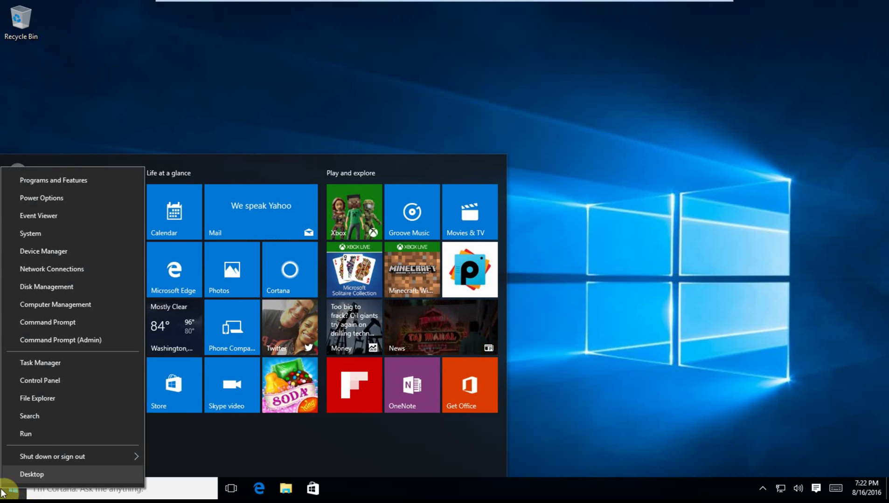
- Launch the Run box centred on screen and run netplwiz to reach User Accounts
{"action": "left_click", "coordinate": [41, 434]}
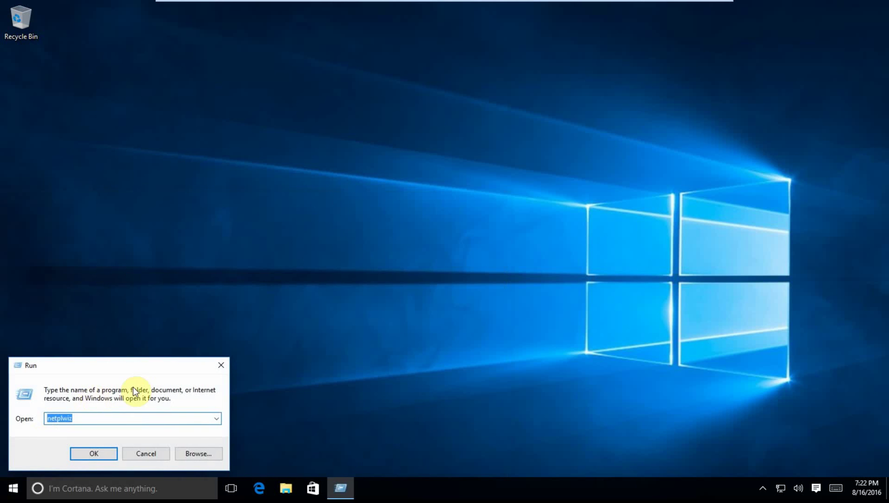
{"action": "mouse_move", "coordinate": [136, 371]}
{"action": "left_mouse_down"}
{"action": "mouse_move", "coordinate": [242, 311]}
{"action": "mouse_move", "coordinate": [342, 194]}
{"action": "left_mouse_up"}
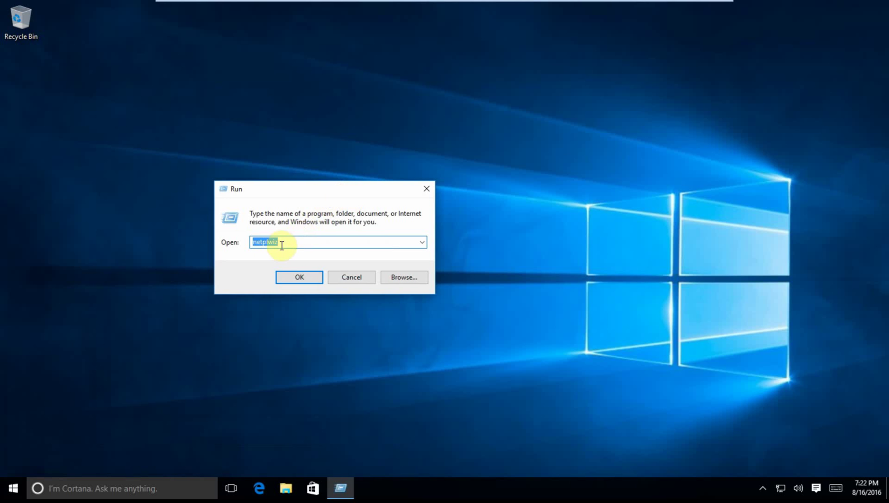
{"action": "left_click", "coordinate": [253, 242]}
{"action": "left_click", "coordinate": [305, 279]}
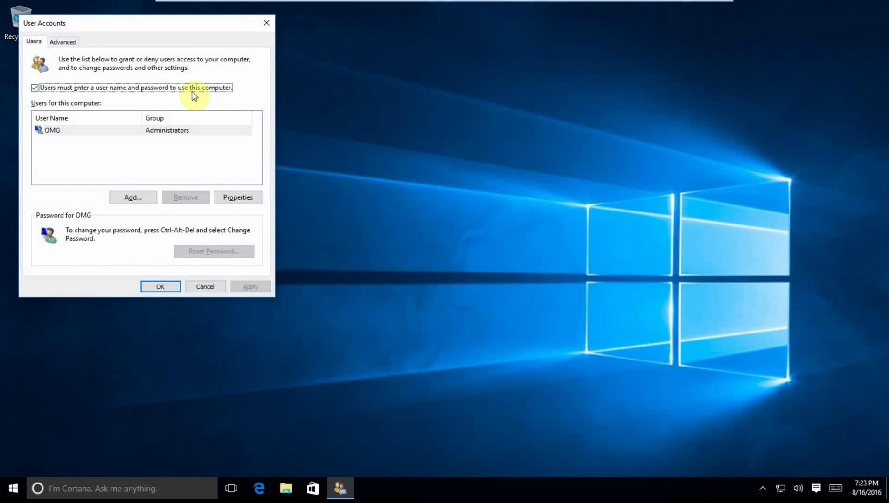
- Select the OMG account and untick 'Users must enter a user name and password'
{"action": "mouse_move", "coordinate": [162, 30]}
{"action": "left_mouse_down"}
{"action": "mouse_move", "coordinate": [306, 46]}
{"action": "mouse_move", "coordinate": [342, 94]}
{"action": "left_mouse_up"}
{"action": "left_click", "coordinate": [281, 206]}
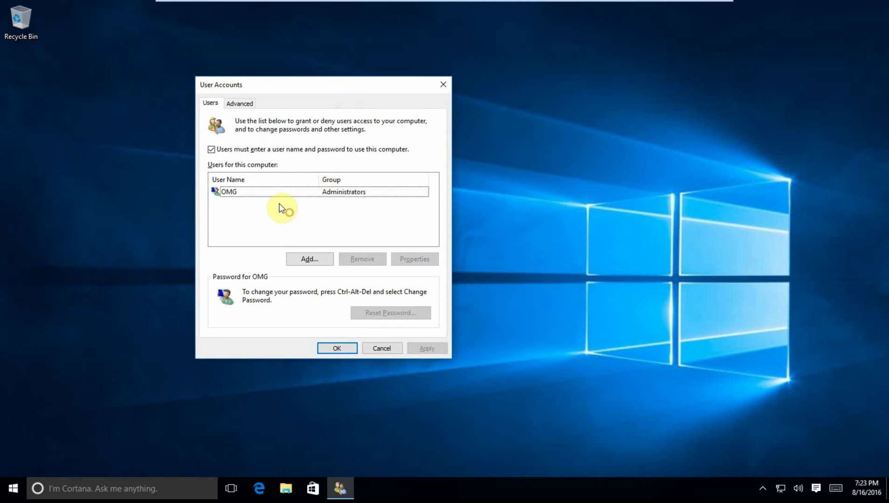
{"action": "left_click", "coordinate": [223, 193]}
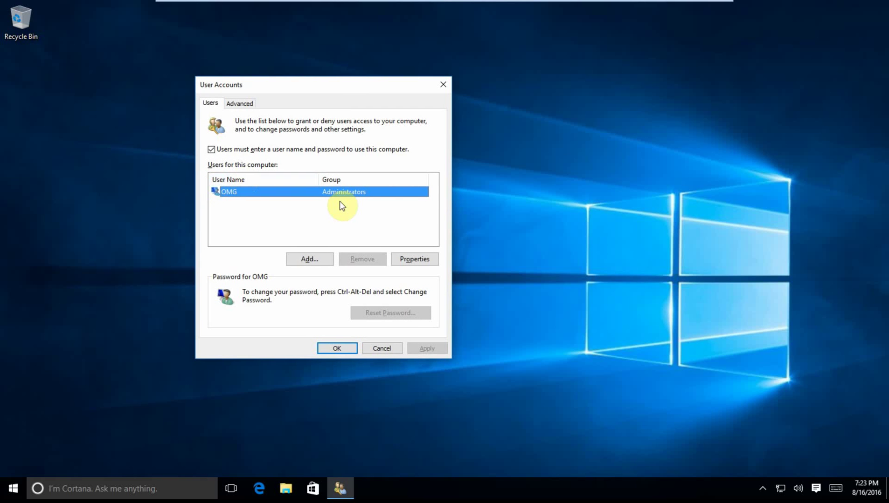
{"action": "left_click", "coordinate": [211, 150]}
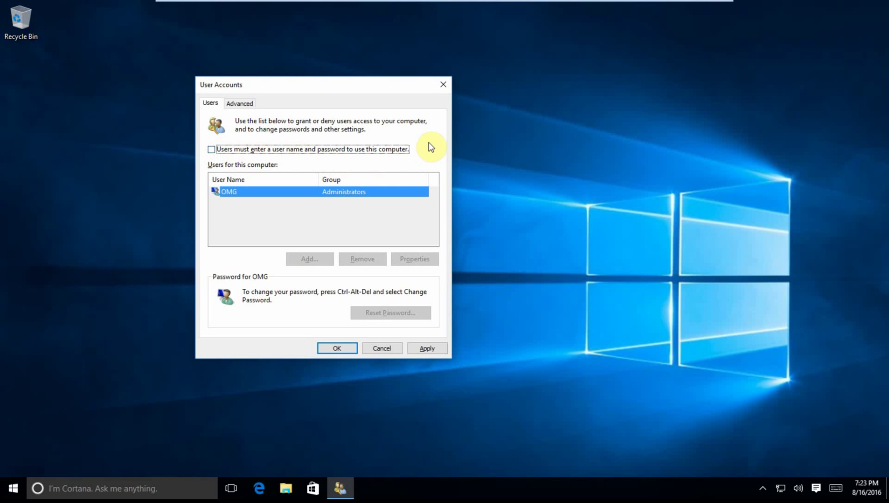
- Confirm with OK, enter and confirm the OMG password for automatic sign-in, and save
{"action": "left_click", "coordinate": [339, 351]}
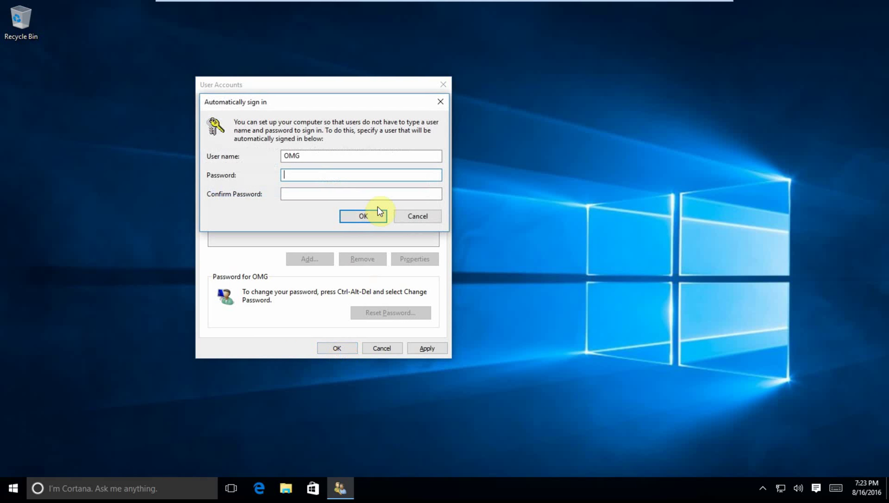
{"action": "type", "text": "1"}
{"action": "left_click", "coordinate": [319, 193]}
{"action": "type", "text": "1"}
{"action": "left_click", "coordinate": [362, 217]}
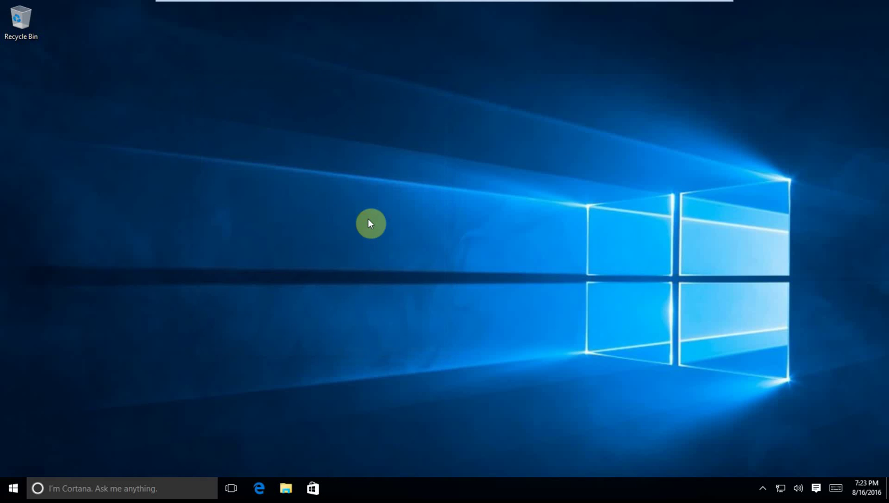
- Sign out of the OMG account via Start and sign back in from the lock screen
{"action": "left_click", "coordinate": [12, 490]}
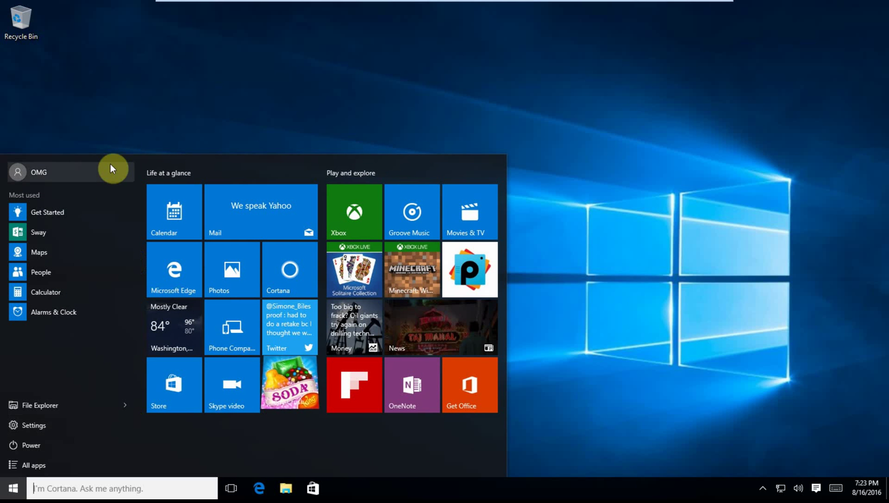
{"action": "left_click", "coordinate": [110, 168]}
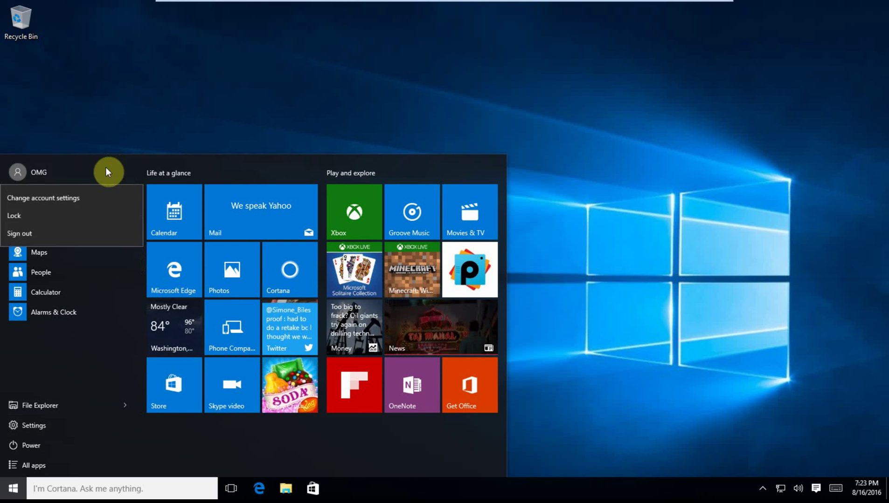
{"action": "left_click", "coordinate": [43, 236]}
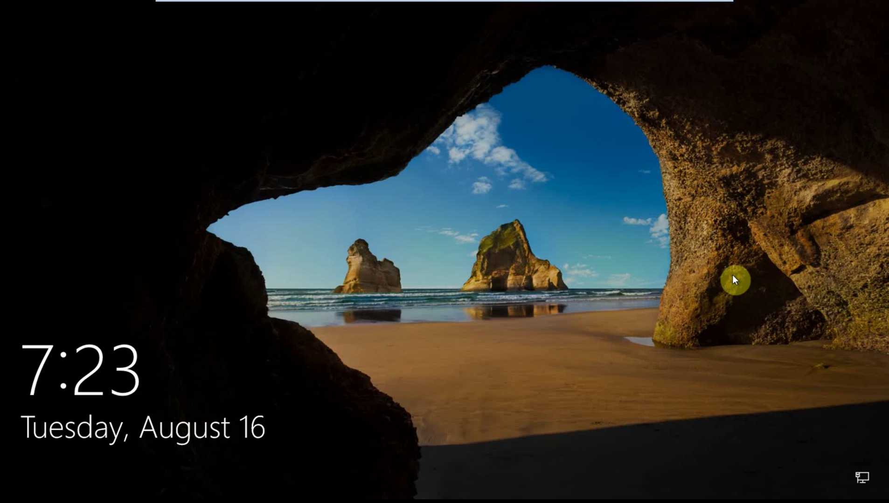
{"action": "left_click", "coordinate": [731, 275]}
{"action": "type", "text": "a"}
{"action": "key", "text": "Return"}
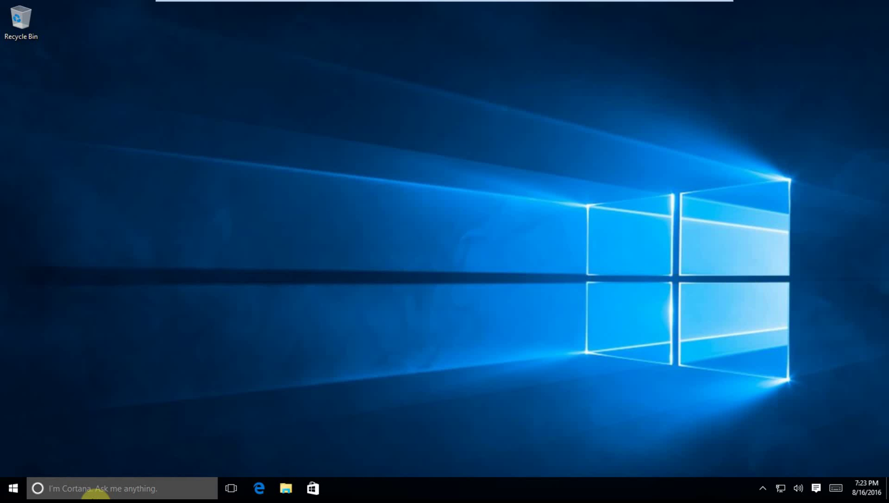
- Restart the computer from the Win+X 'Shut down or sign out' menu
{"action": "right_click", "coordinate": [15, 487]}
{"action": "mouse_move", "coordinate": [83, 450]}
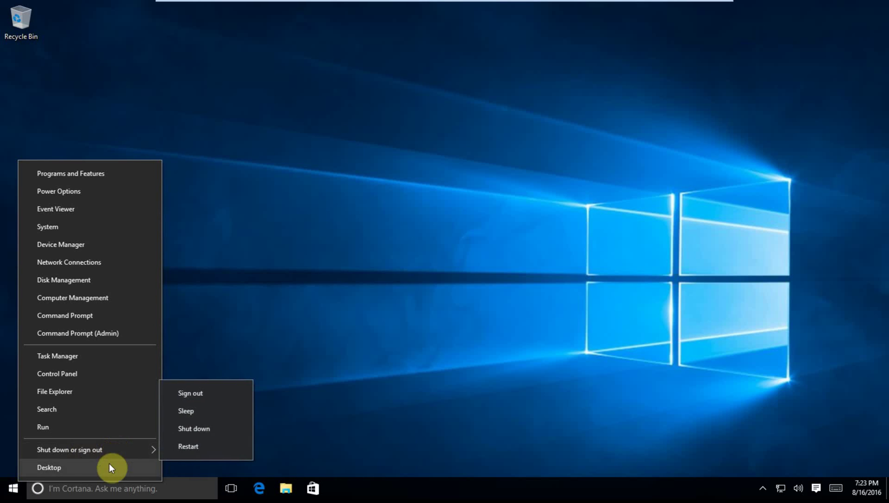
{"action": "left_click", "coordinate": [214, 446]}
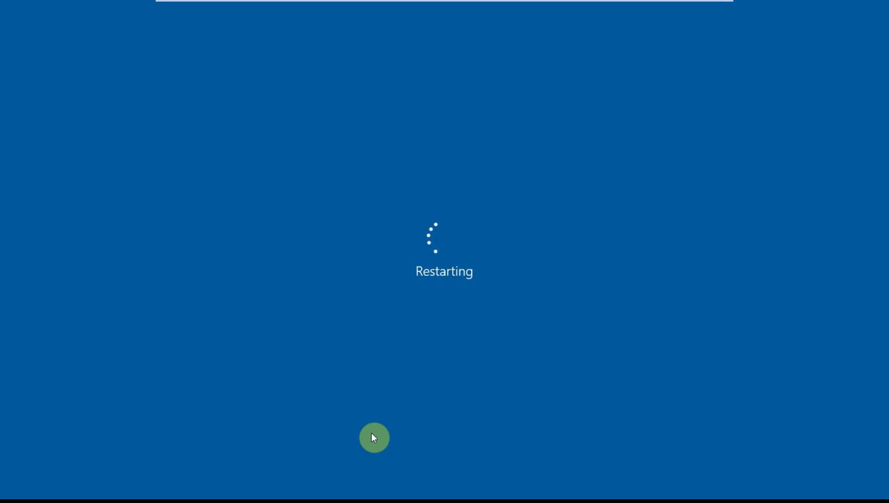